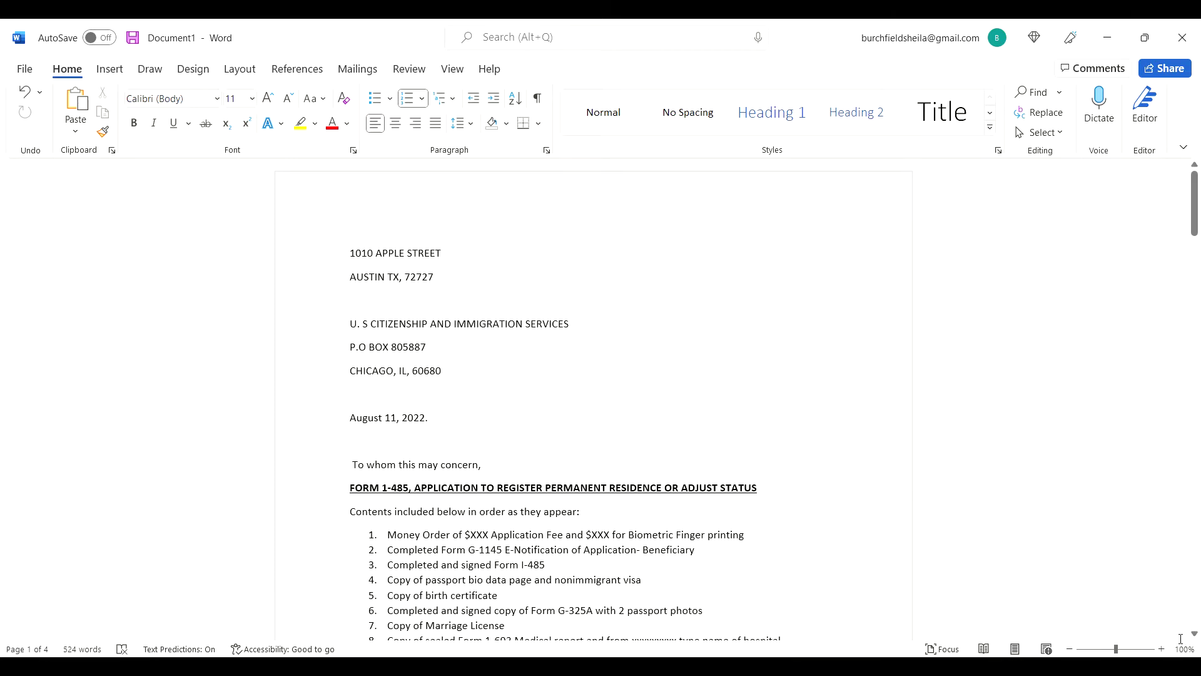
- Insert 'size' before 'photos' so item 6 reads 'Form G-325A with 2 passport size photos'
left_click(1195, 634)
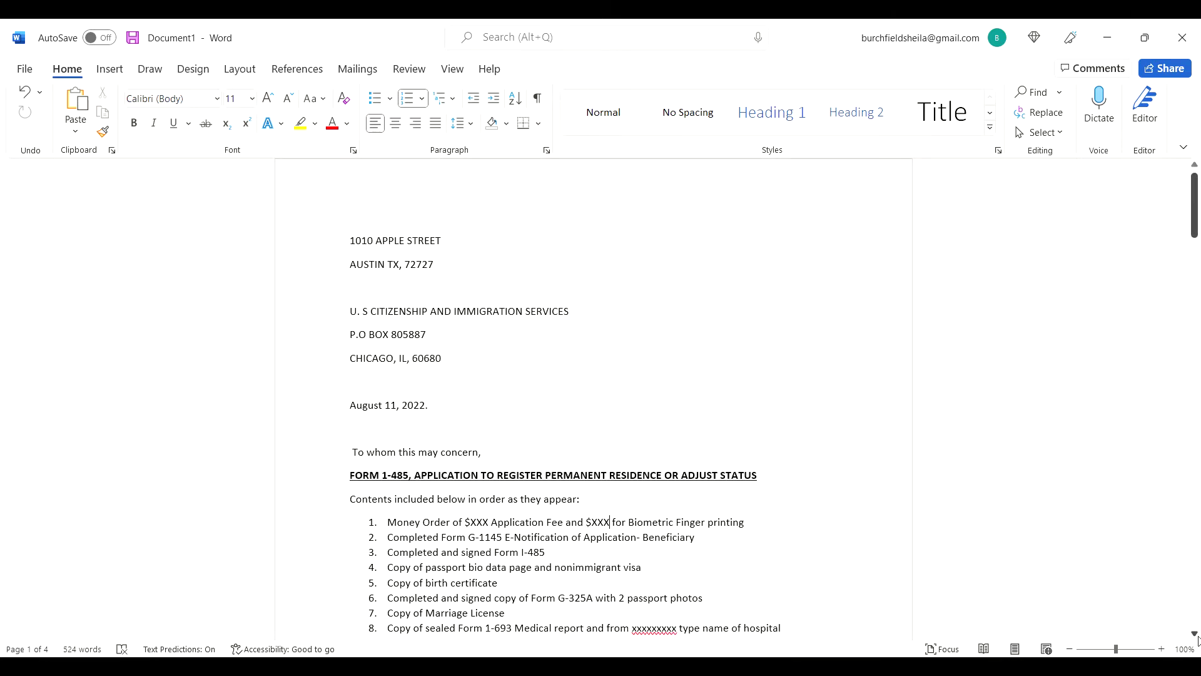
scroll(1195, 634, "down", 2)
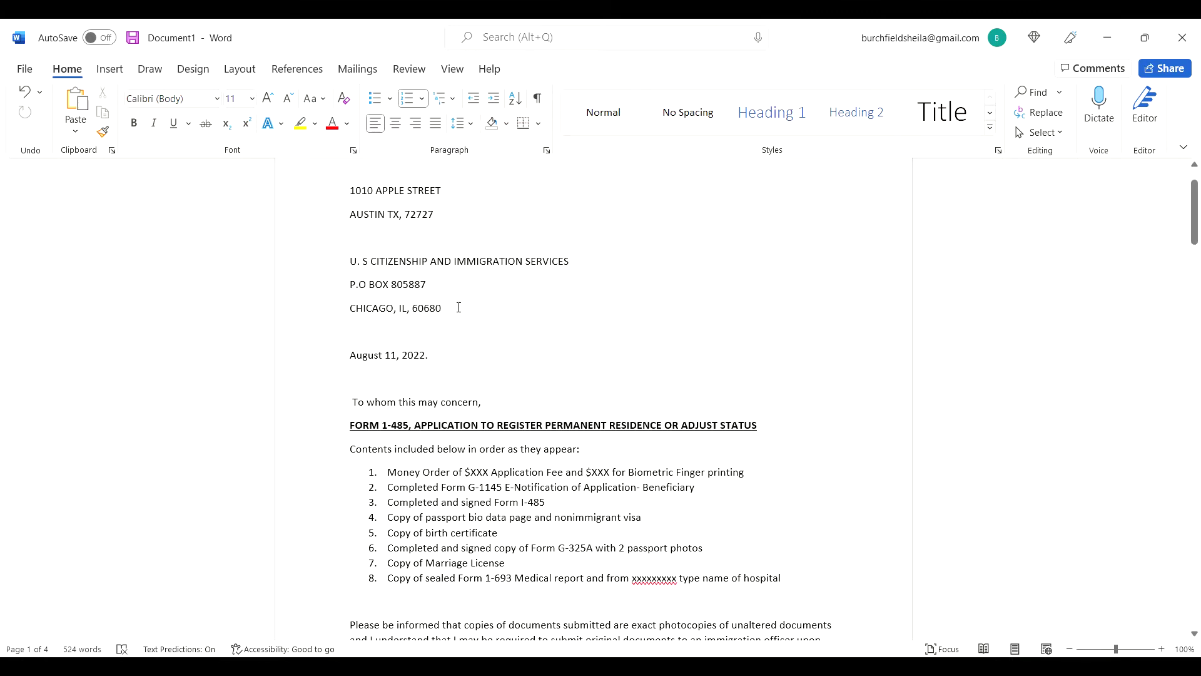
left_click(458, 308)
left_click(1195, 633)
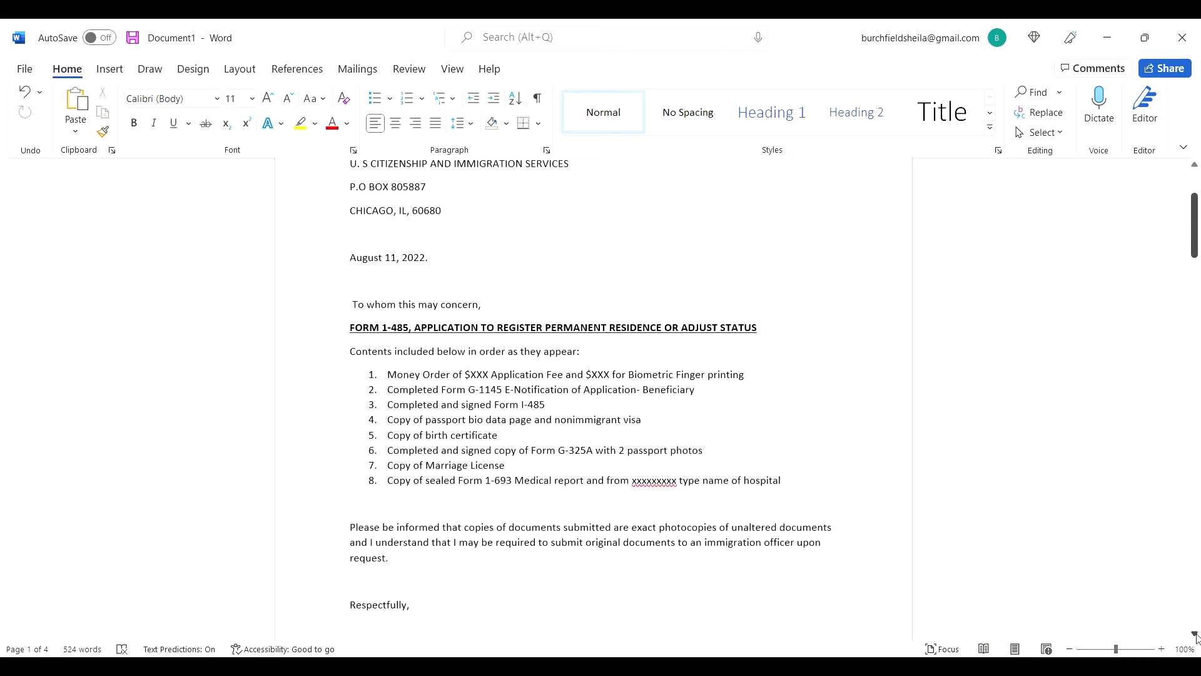
left_click(1196, 634)
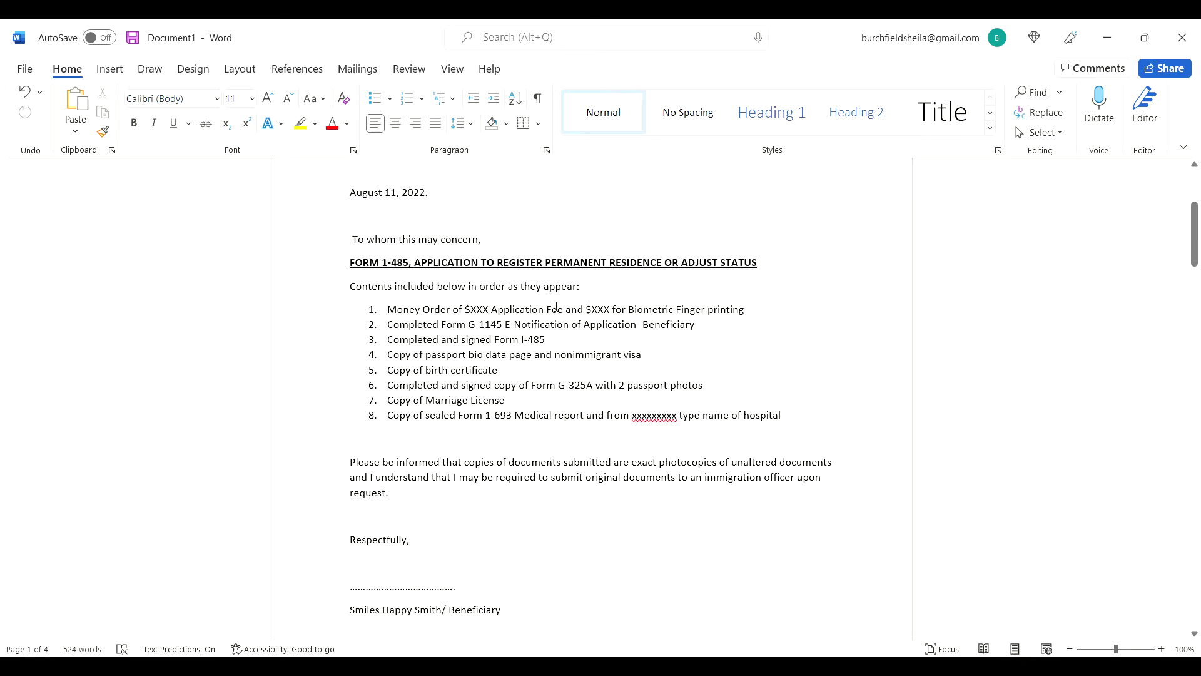
left_click(670, 385)
type("SIZ ")
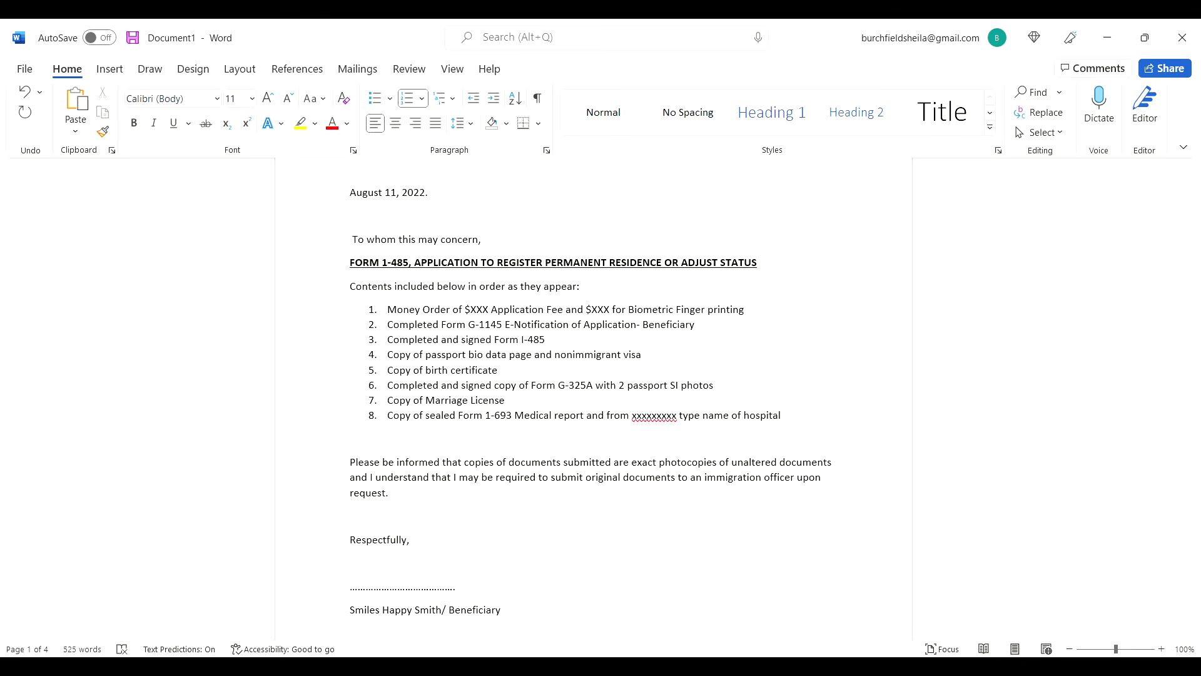
type("E")
key("BackSpace")
key("BackSpace")
key("BackSpace")
type("s")
key("BackSpace")
key("BackSpace")
type("size")
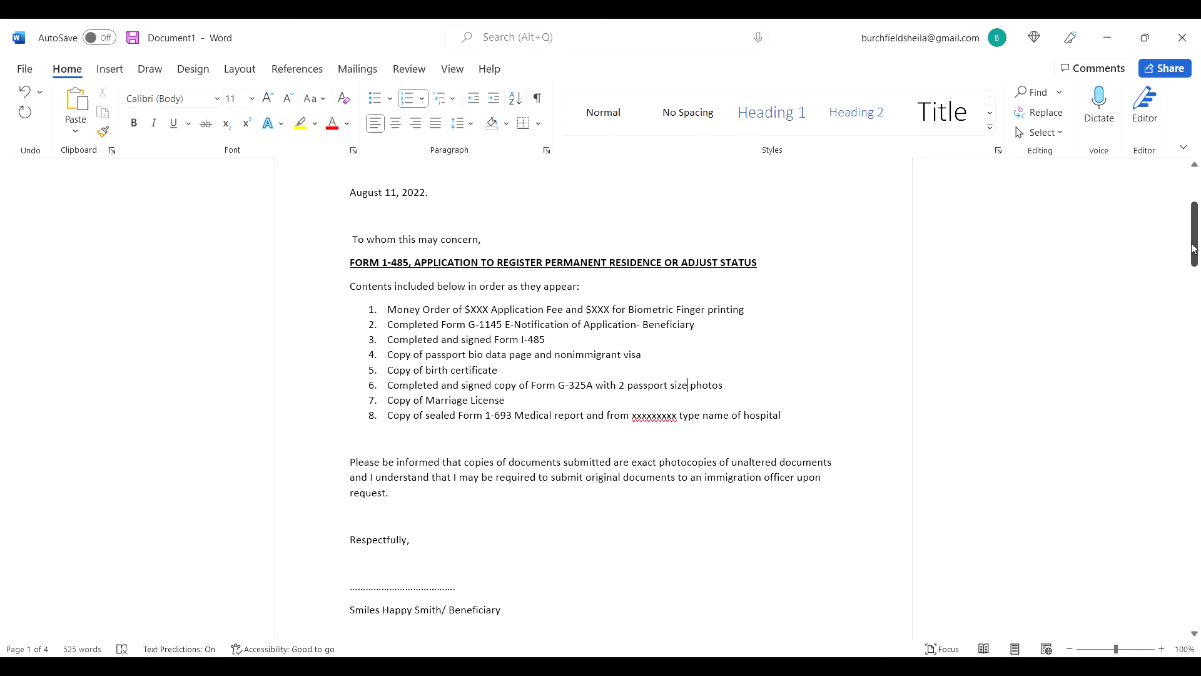
- Scroll down to page 2 to show the Form I-130 cover letter dated August 11, 2022
left_click_drag(1193, 248, 1197, 336)
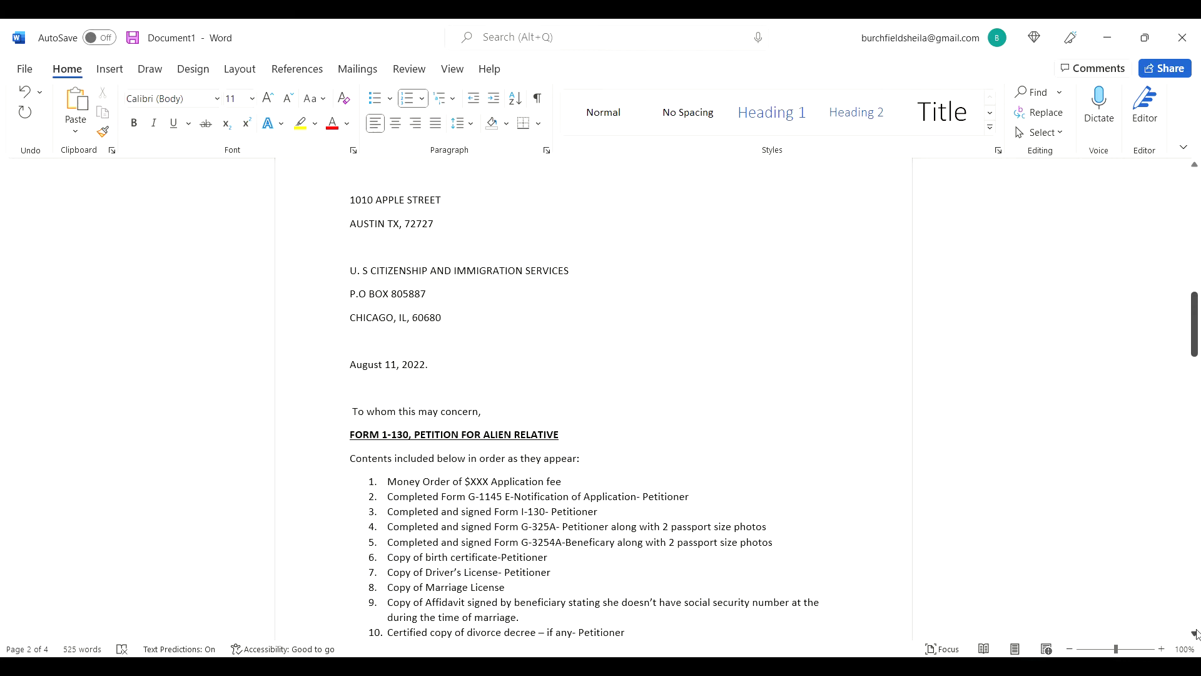
left_click(1196, 633)
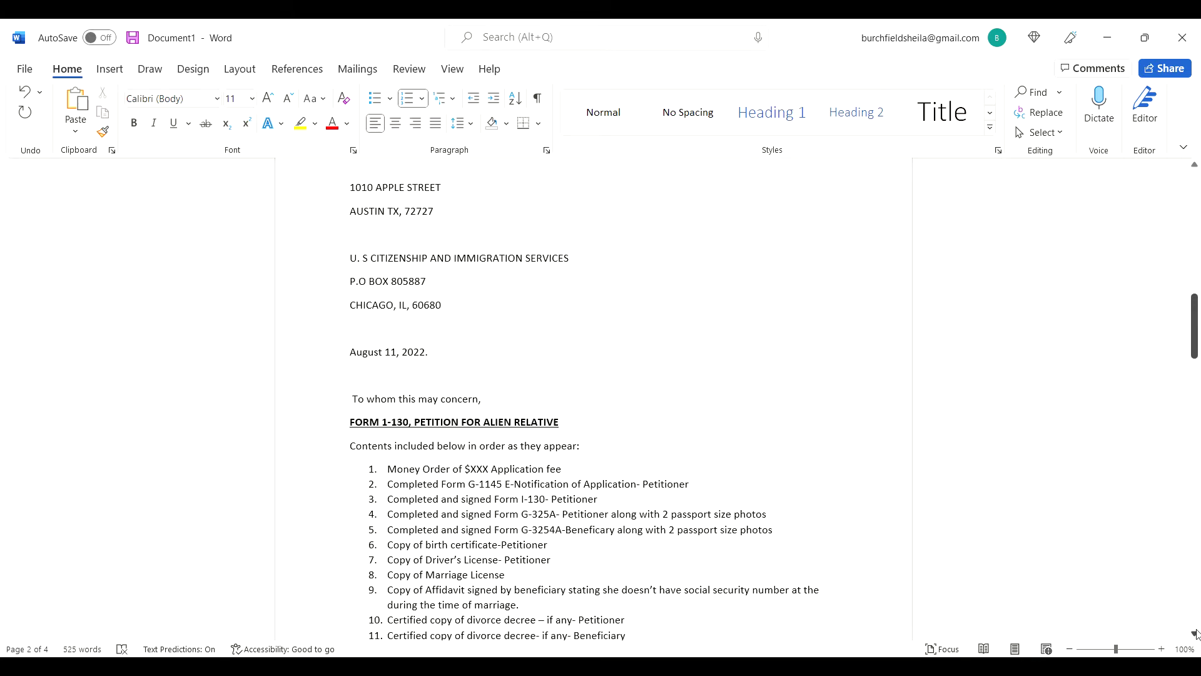
left_click(1196, 633)
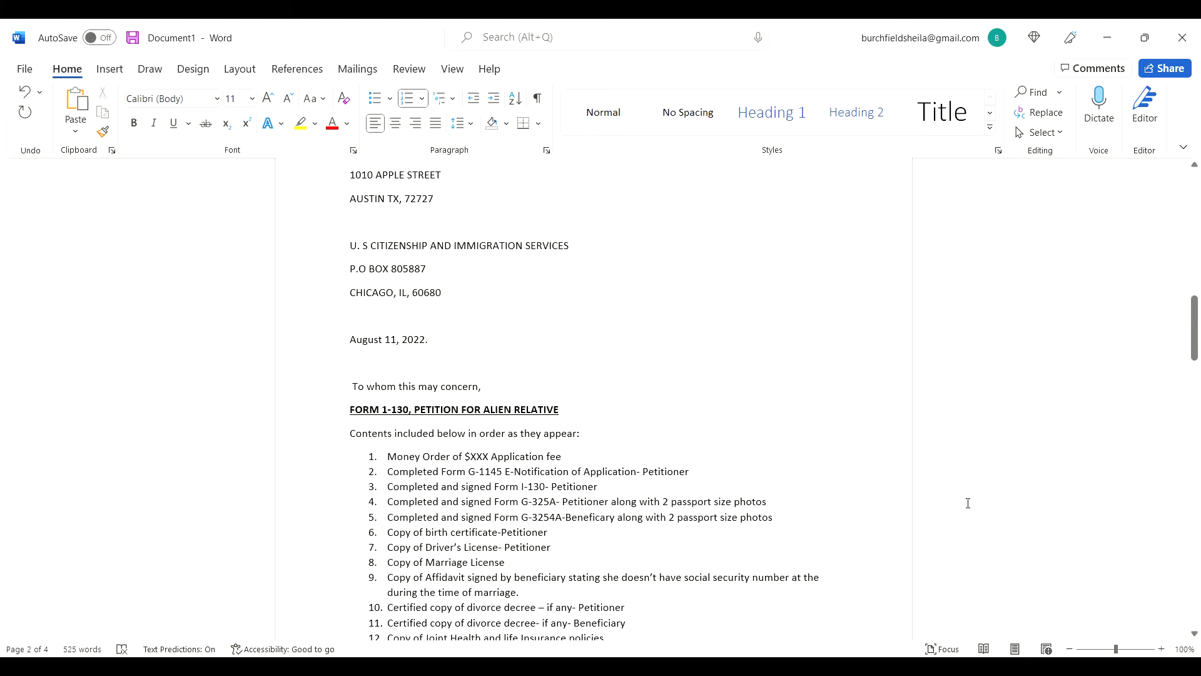
left_click(1194, 634)
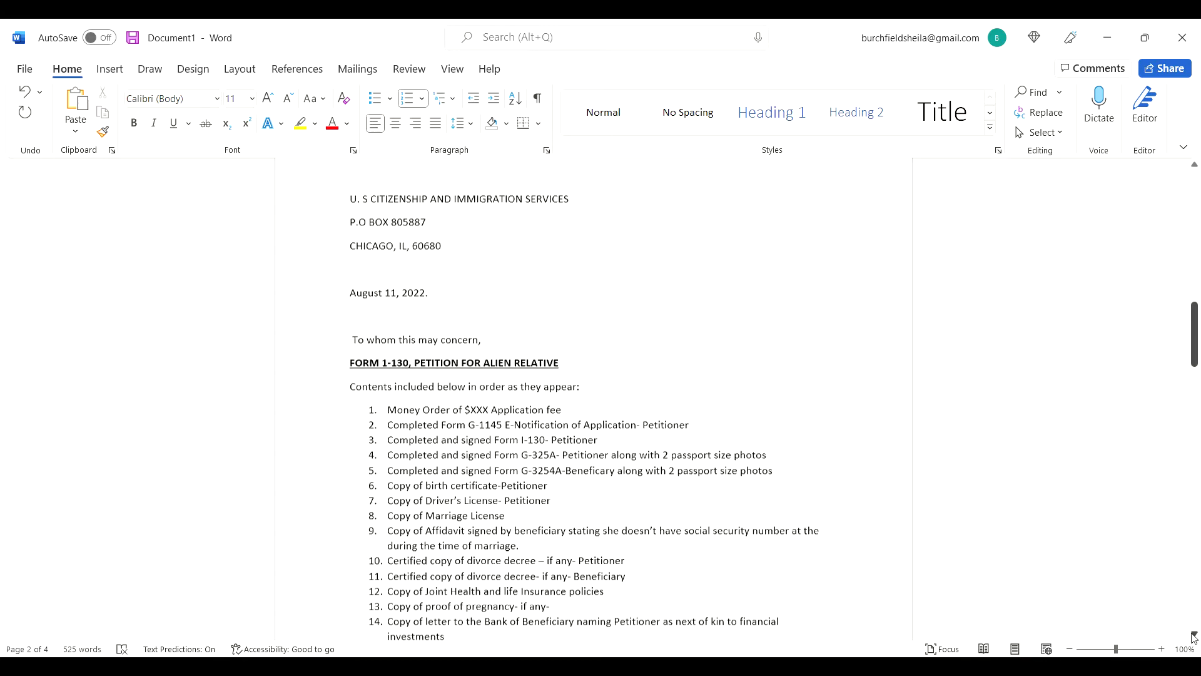
left_click_drag(1194, 634, 1193, 636)
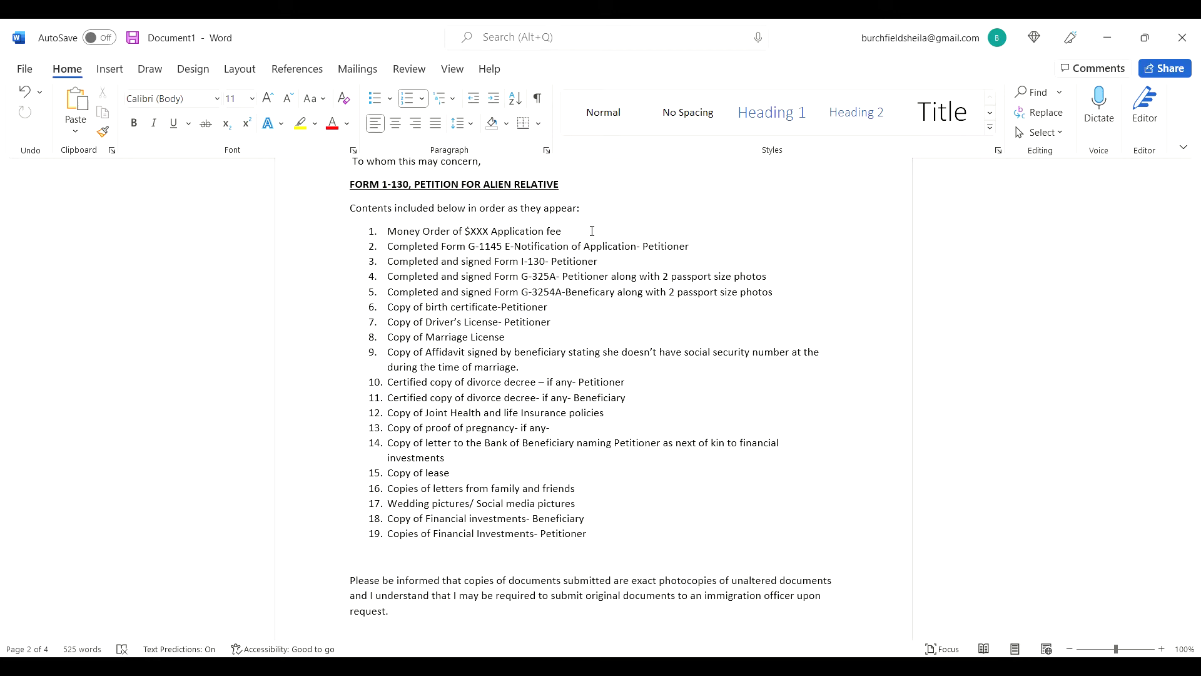
- Add hyphens after 'Petitioner' in item 4 and 'Benefcary' in item 5, and delete 'at the' in item 9
left_click(611, 278)
type("-")
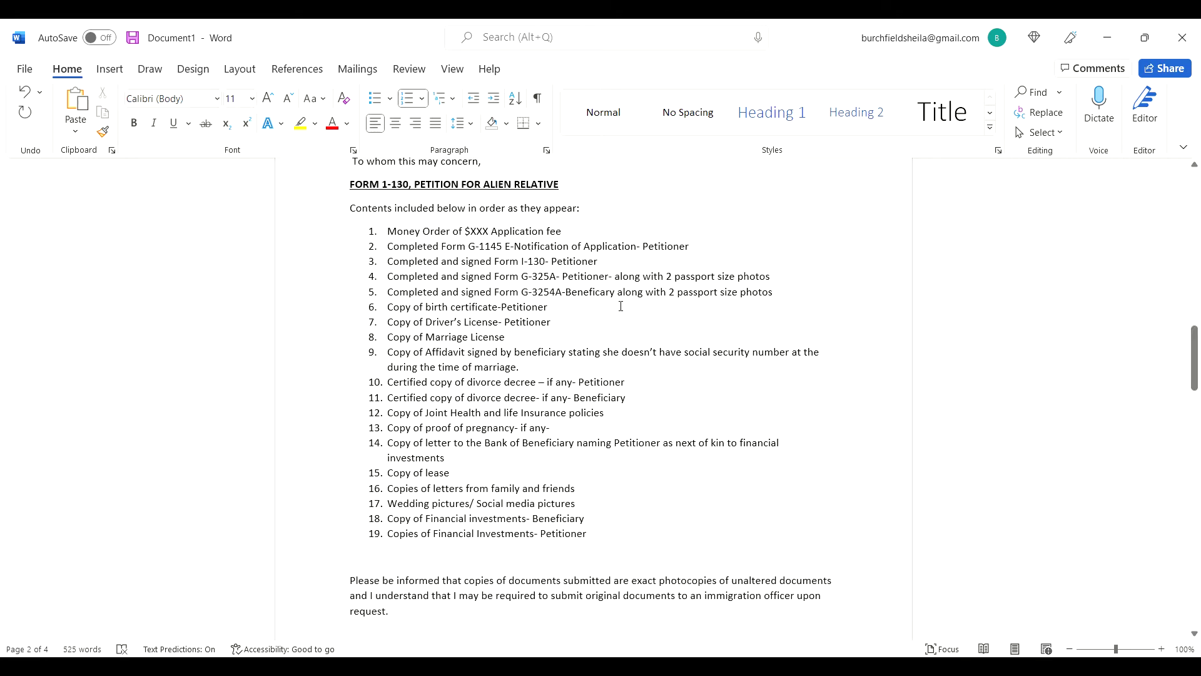
left_click(615, 292)
type("-")
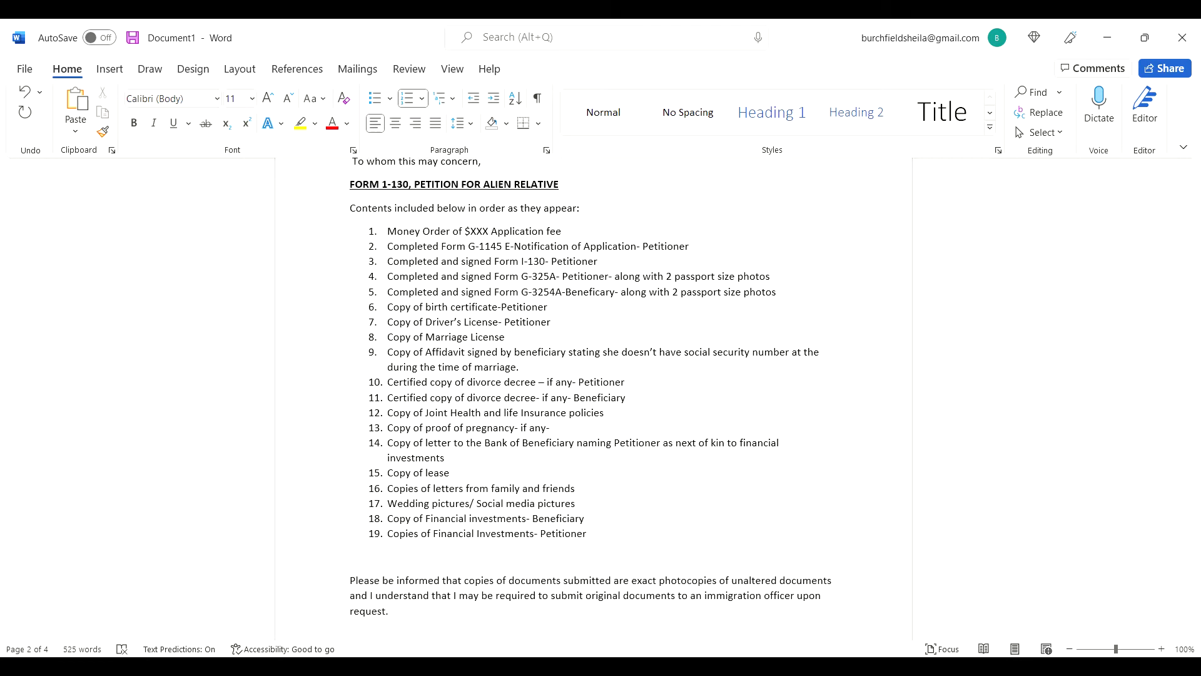
key("ctrl+BackSpace")
key("ctrl+BackSpace")
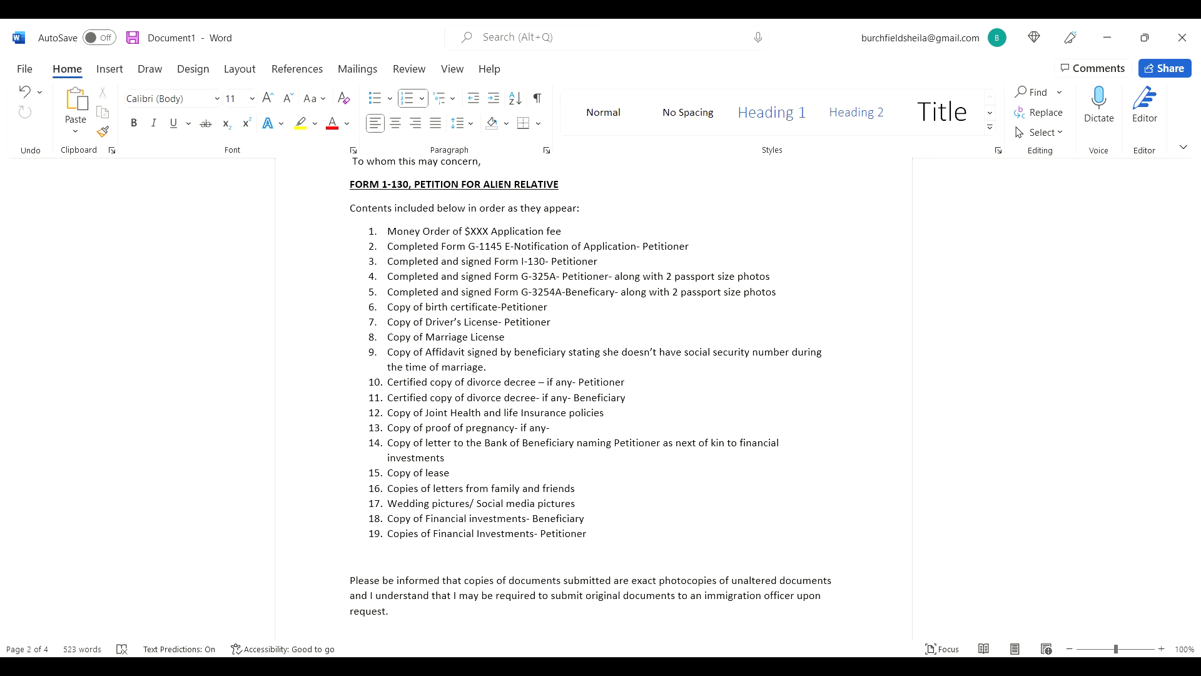
- Scroll down past the end of the I-130 enclosure list to the top of the next letter
left_click(1195, 633)
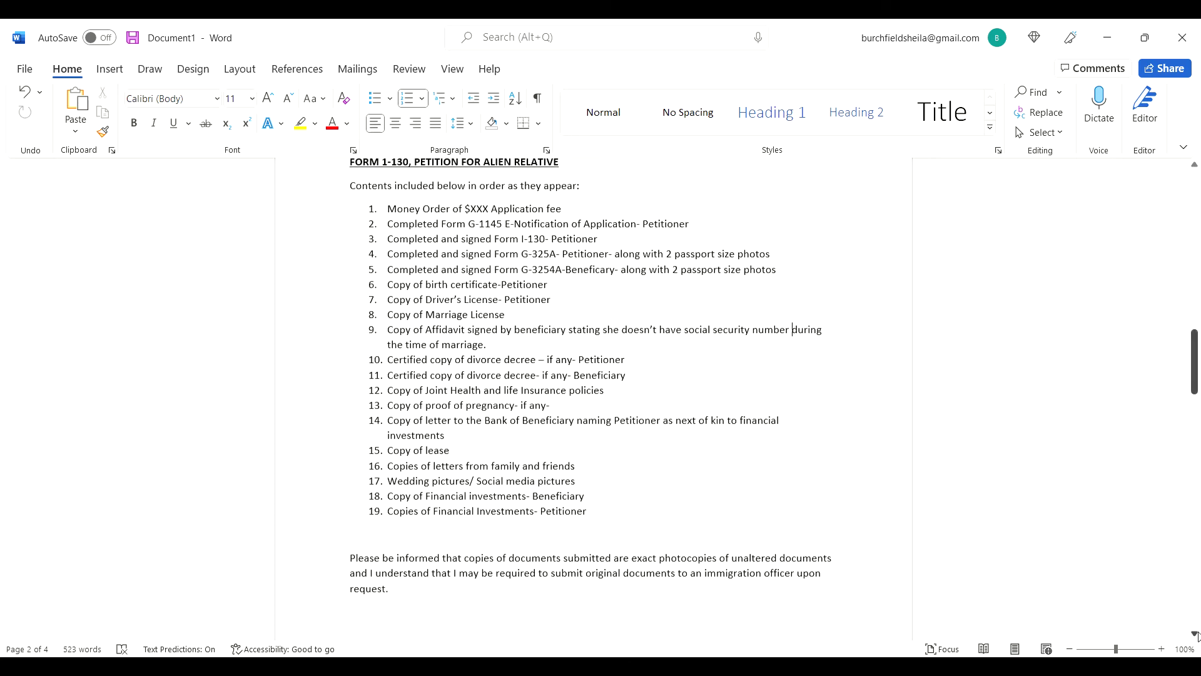
left_click_drag(1197, 635, 1197, 636)
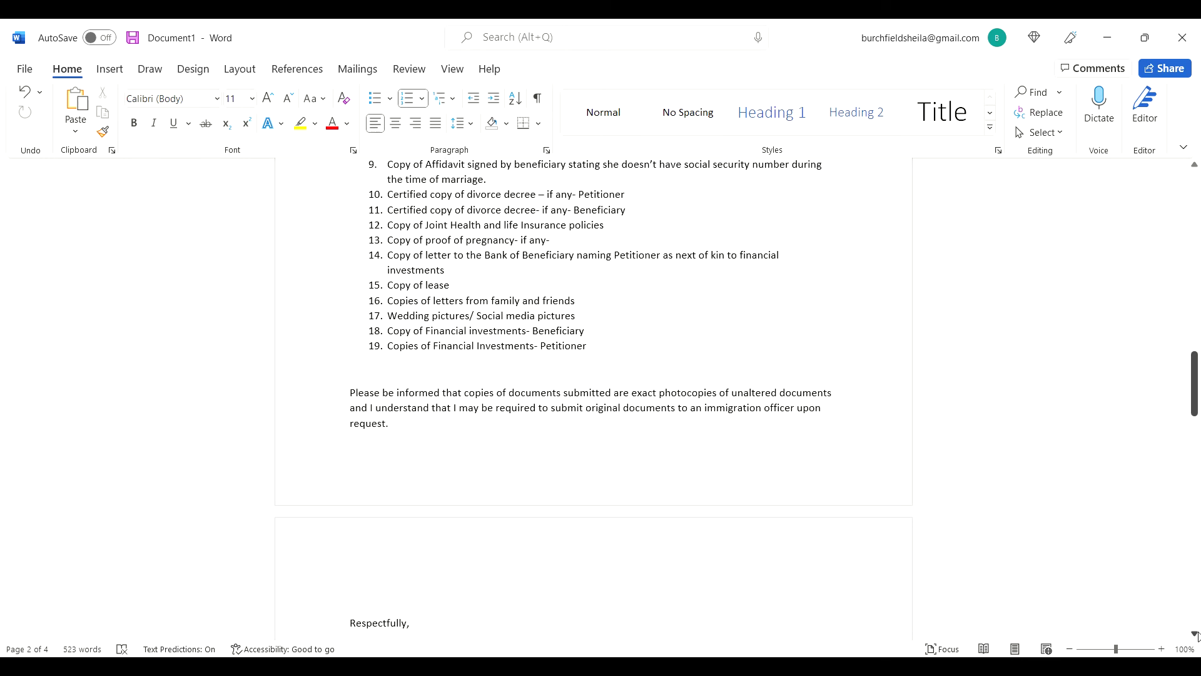
left_click_drag(1197, 636, 1197, 635)
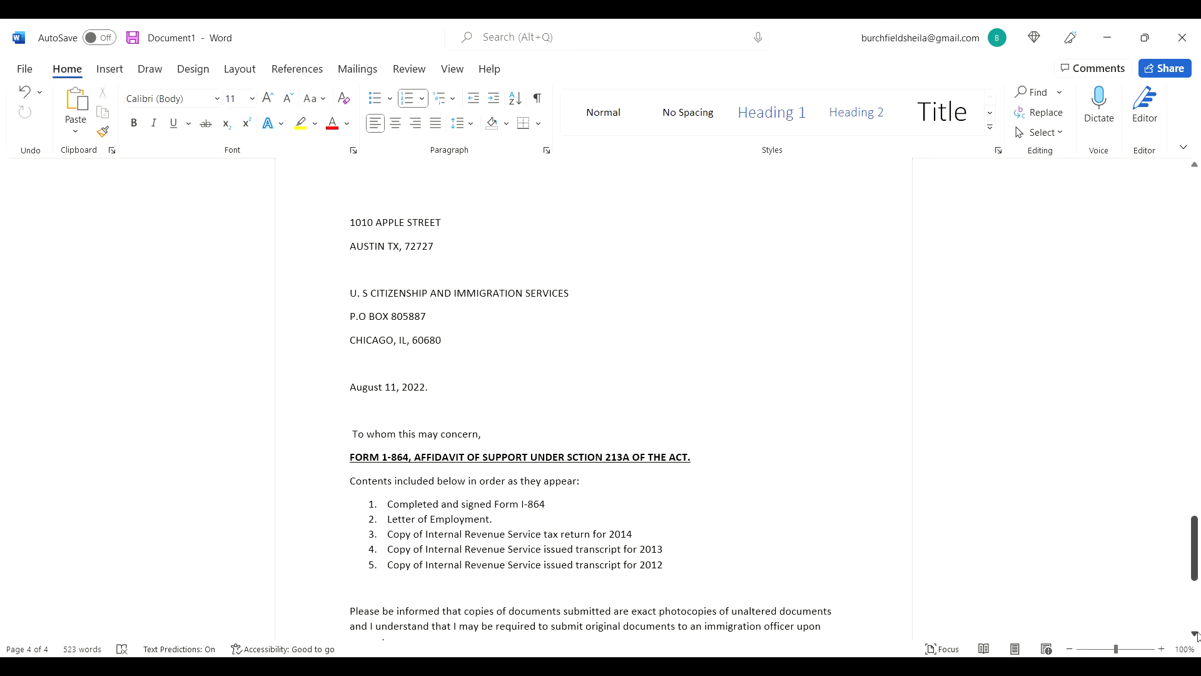
- Scroll down through page 4 to the I-864 letter's "Respectfully," sign-off and signature line
left_click_drag(1197, 635, 1197, 636)
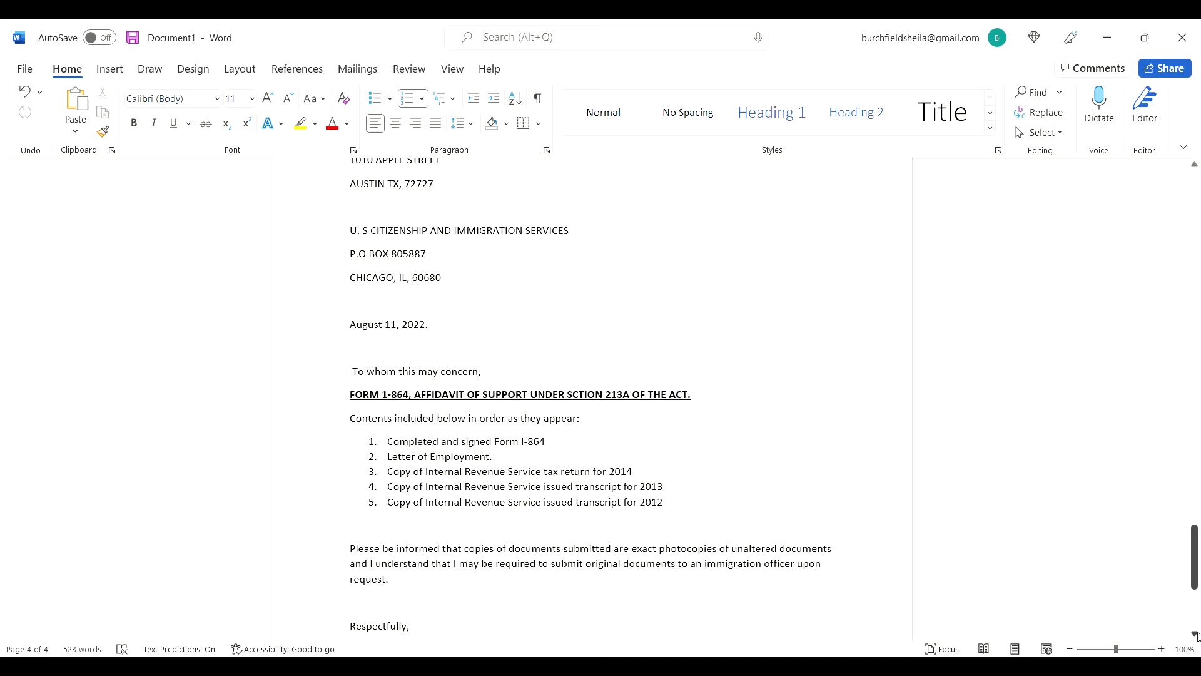
left_click_drag(1197, 636, 1197, 636)
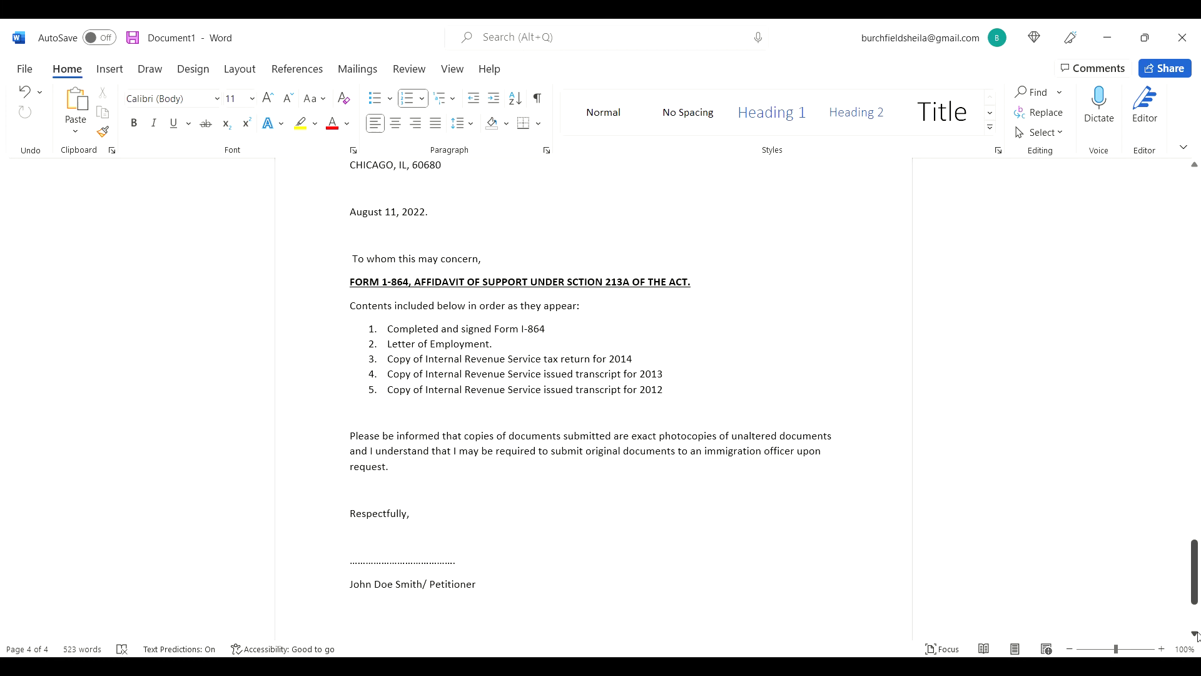
left_click(1195, 634)
left_click(1195, 634)
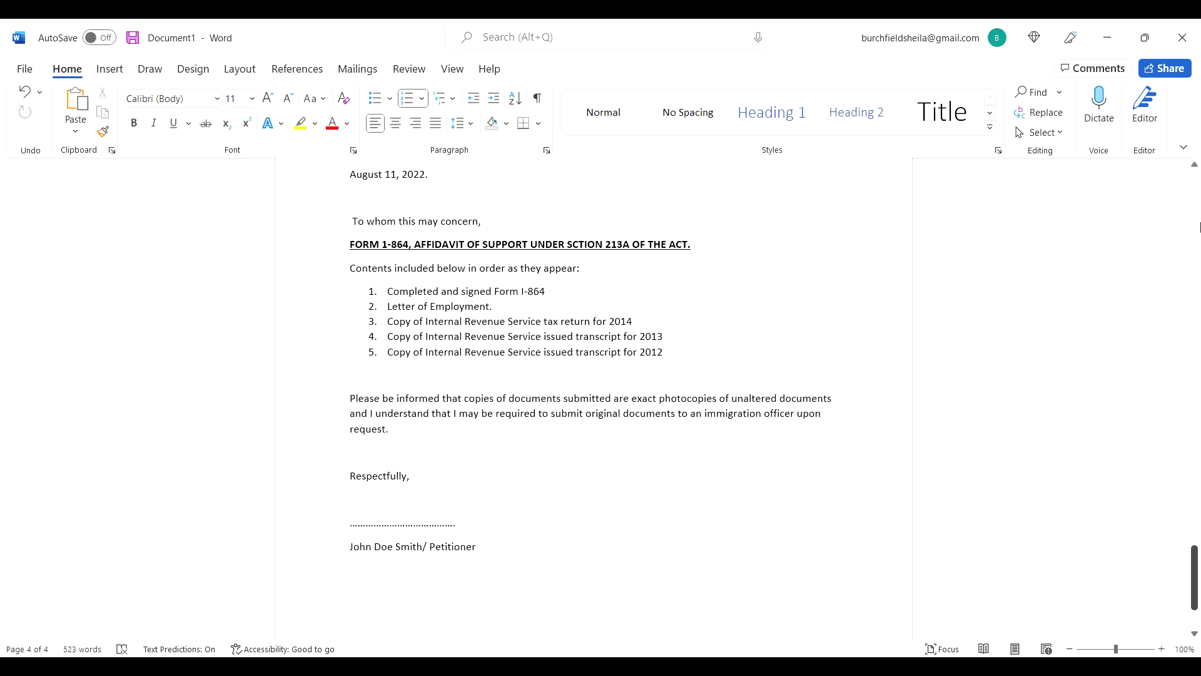
- Scroll back up to the I-864 letter's sender and USCIS address block dated August 11, 2022
left_click(1194, 166)
left_click_drag(1194, 166, 1194, 166)
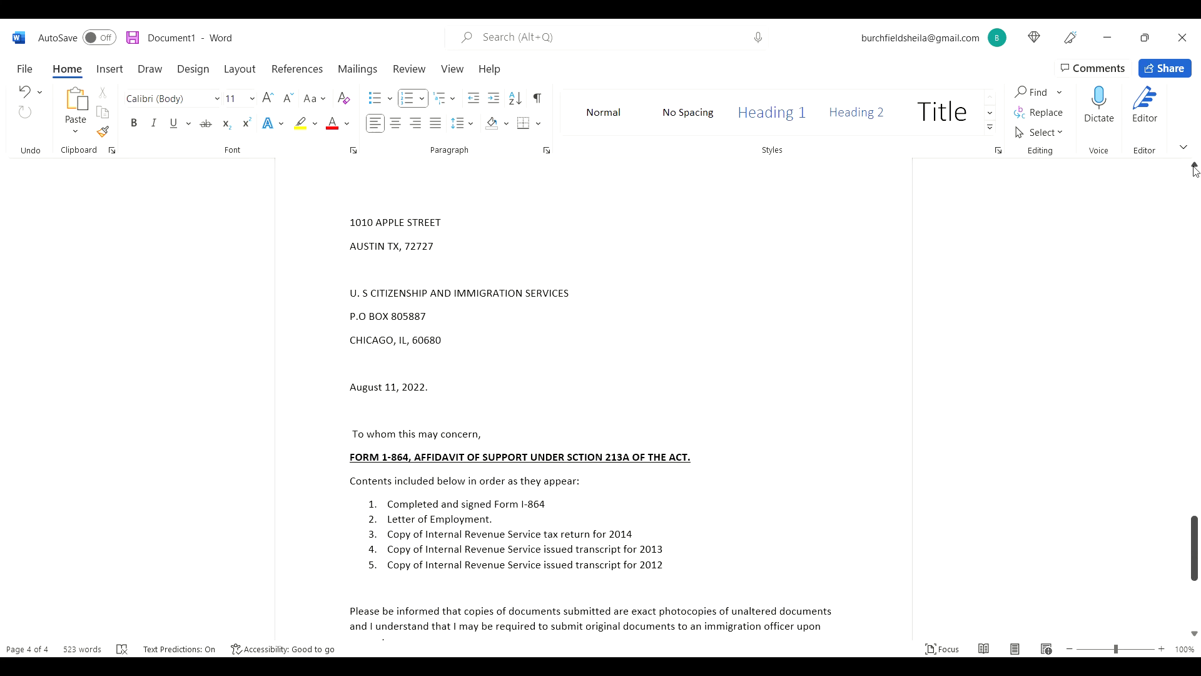